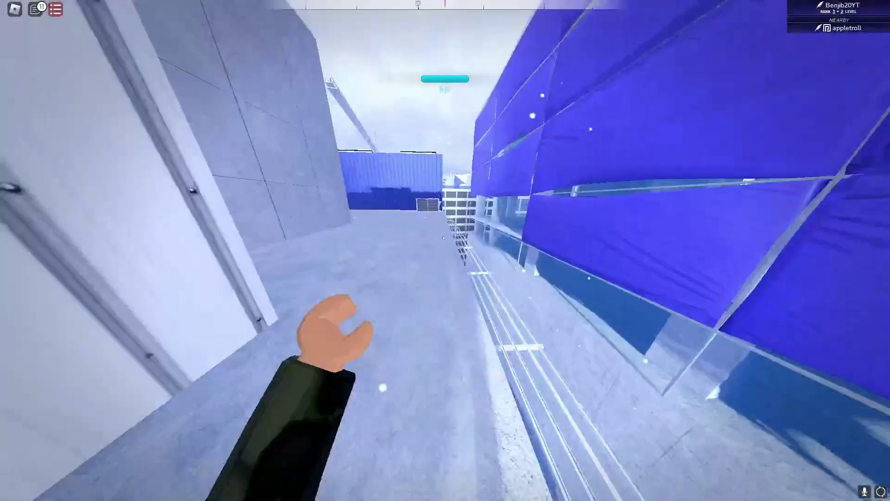
# Vault onto the concrete ledge by the blue wall and climb the concrete wall.
pyautogui.press('space')
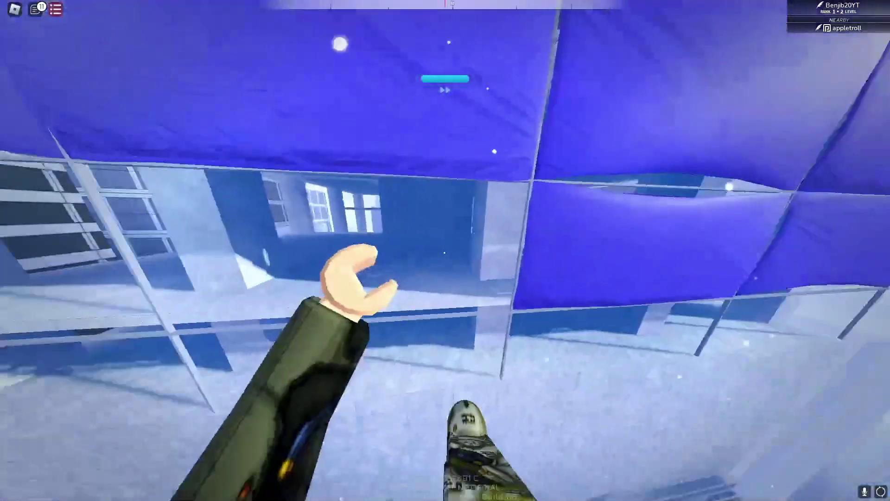
pyautogui.press('space')
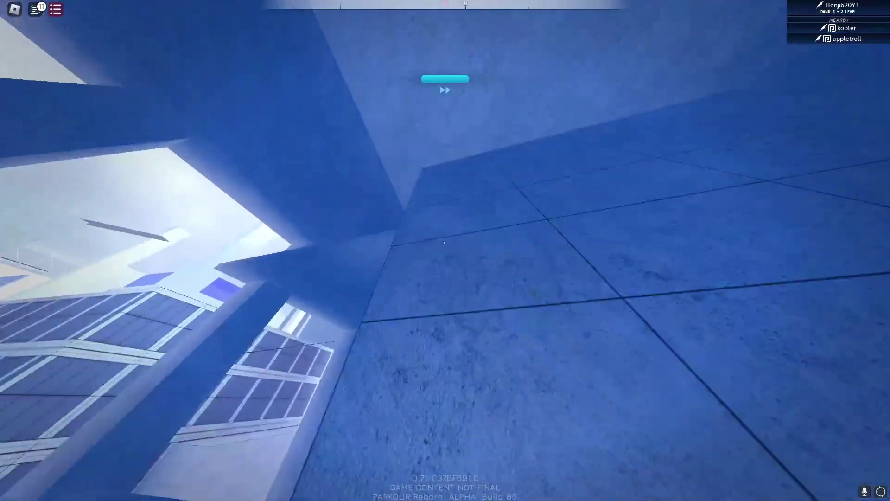
pyautogui.press('space')
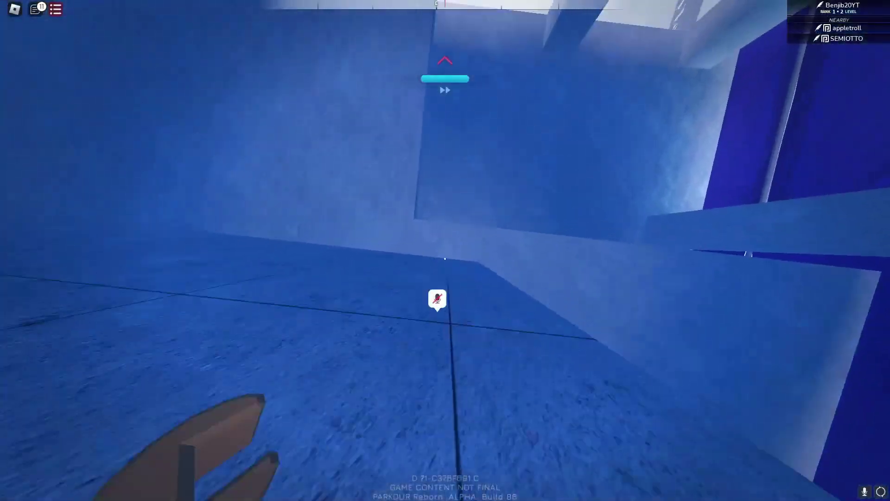
pyautogui.press('space')
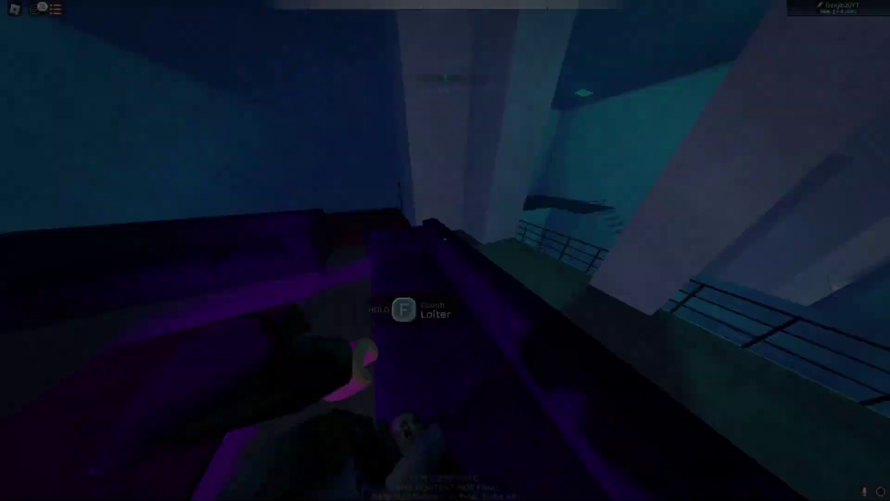
# Pass through the red doors, drop into the stairwell, and run down the corridor.
pyautogui.press('w')
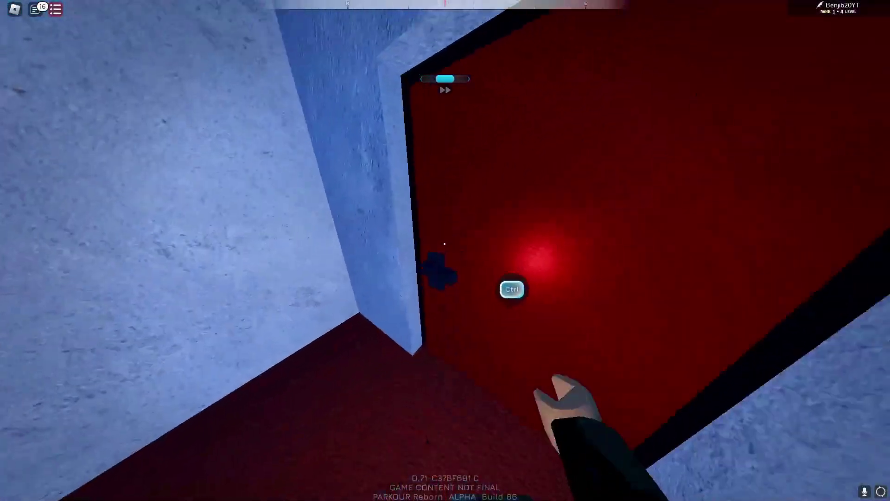
pyautogui.press('w')
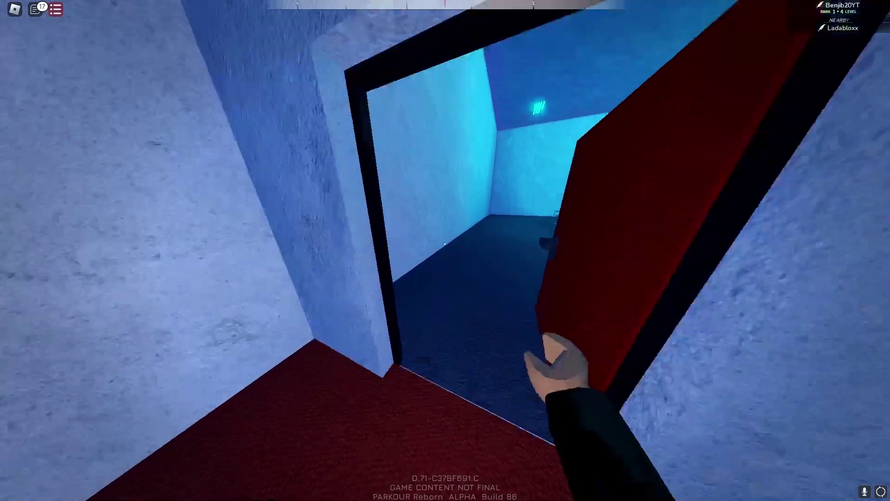
pyautogui.press('w')
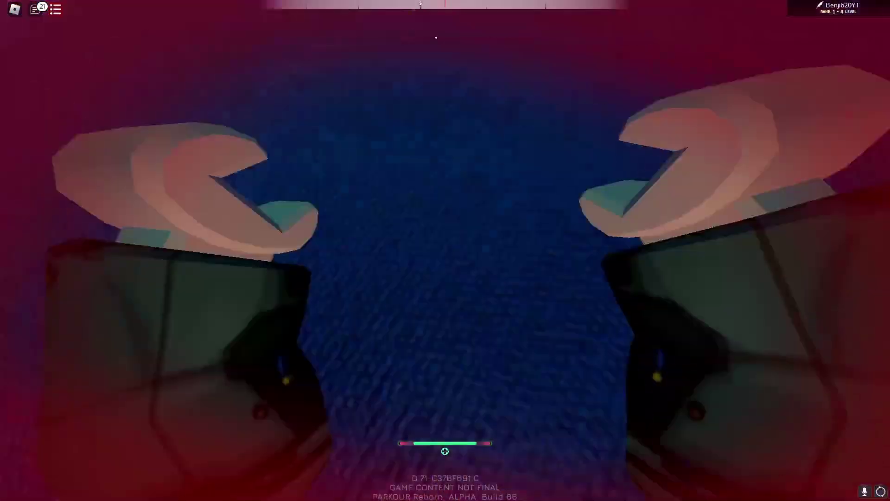
pyautogui.press('w')
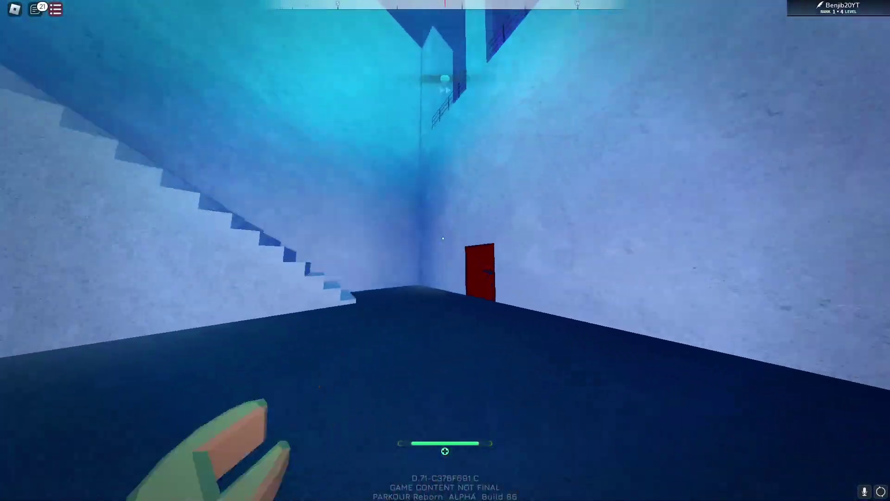
pyautogui.press('w')
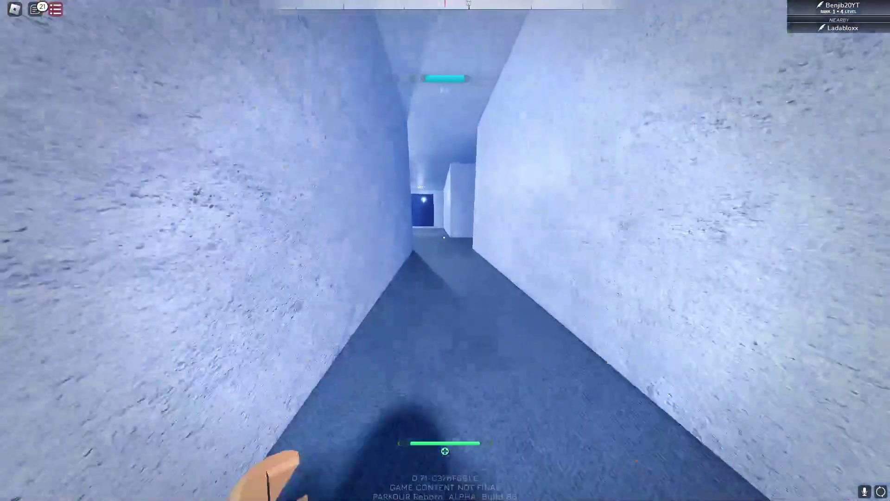
pyautogui.press('w')
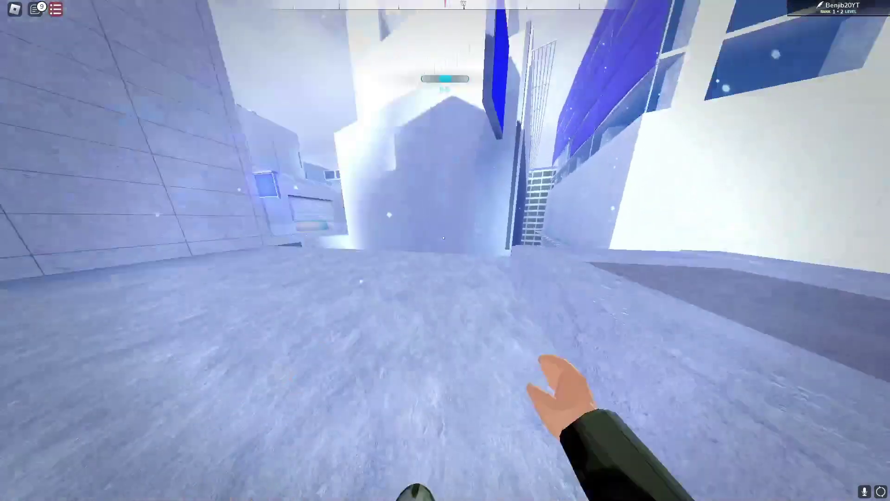
# Climb to the higher rooftop, cross the fenced walkway, and drop onto the catwalk.
pyautogui.press('w')
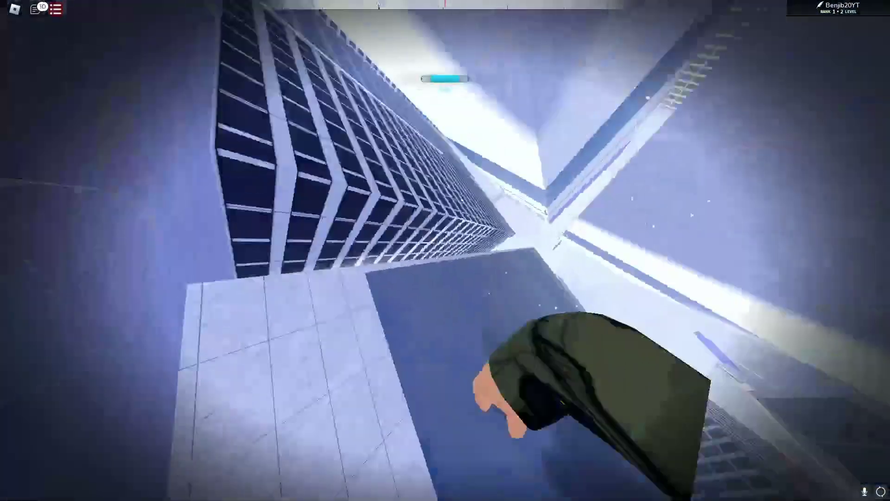
pyautogui.press('w')
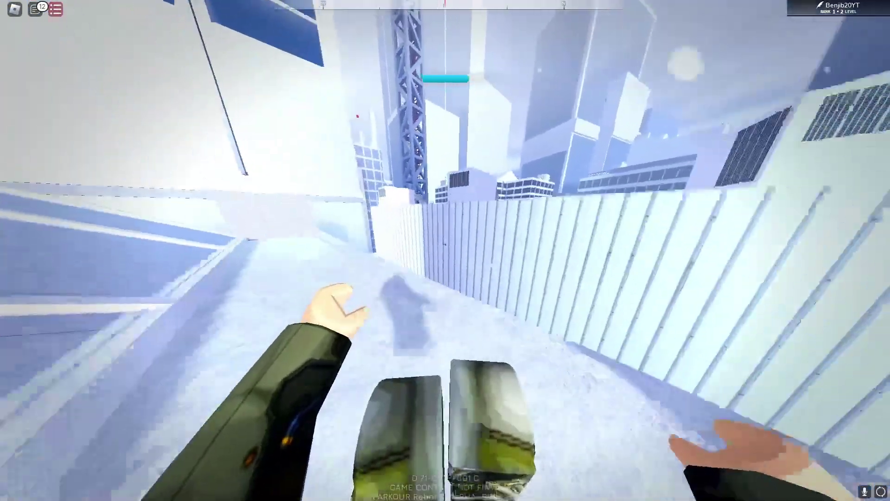
pyautogui.press('w')
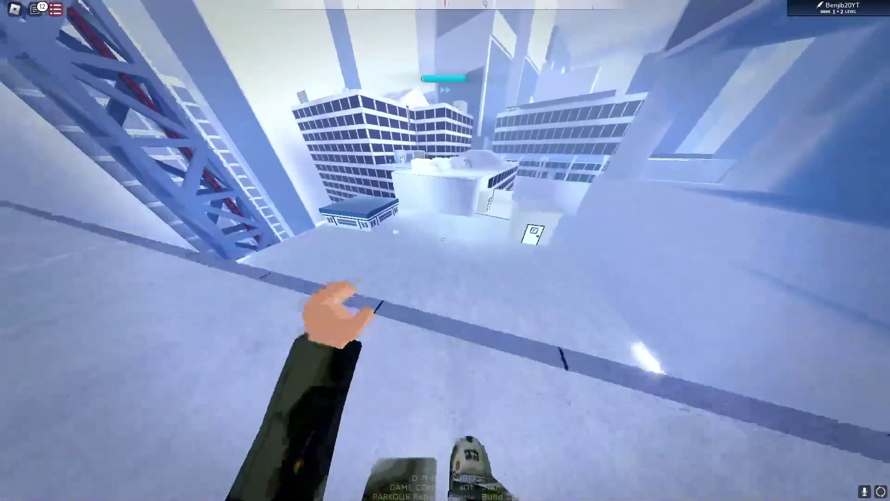
pyautogui.press('w')
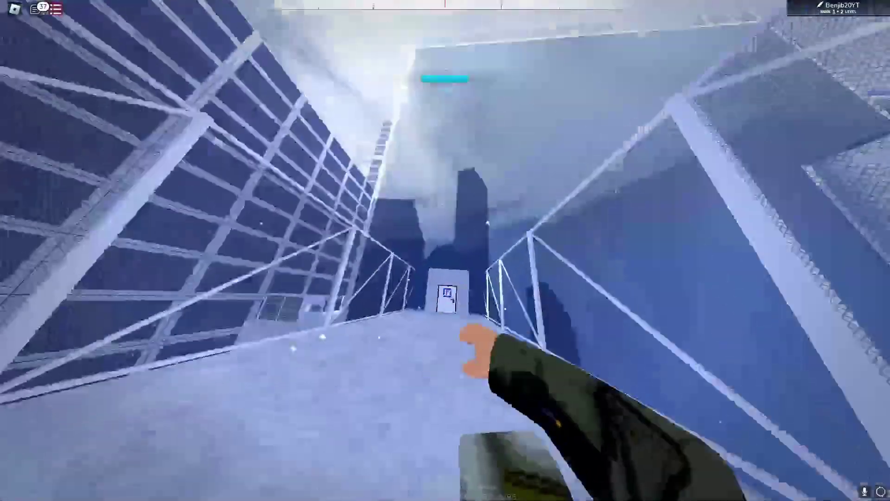
pyautogui.press('w')
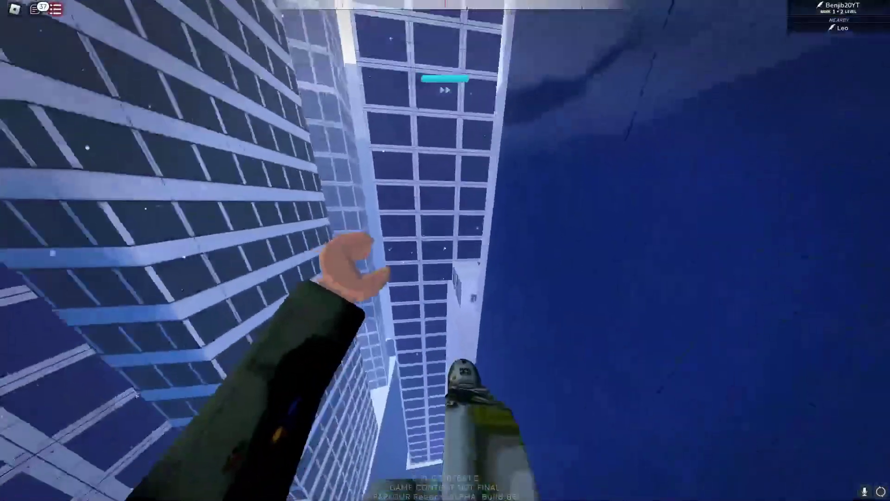
pyautogui.press('w')
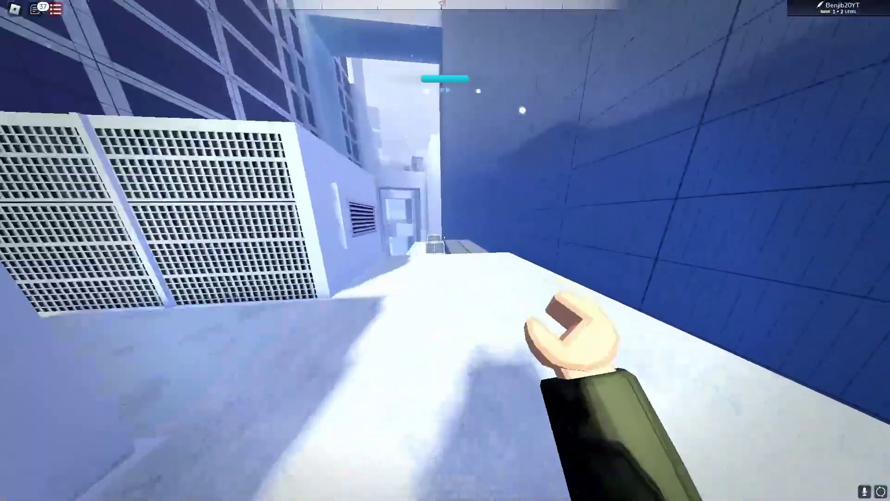
# Wall-run the blue building, run up the tall wall, and leap onto the narrow ledge.
pyautogui.press('space')
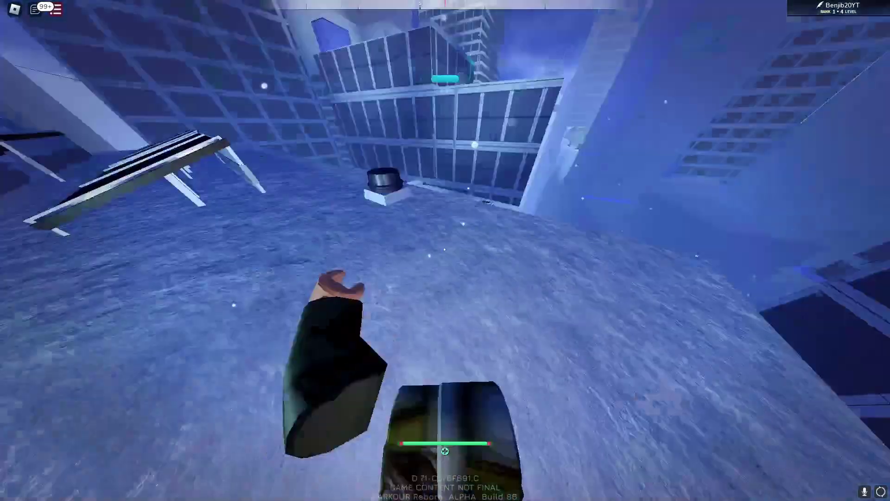
pyautogui.press('w')
pyautogui.press('space')
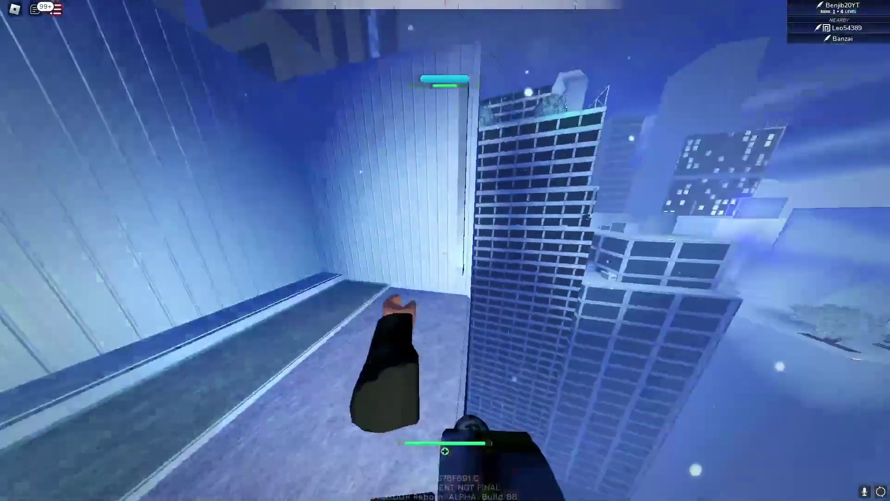
pyautogui.press('space')
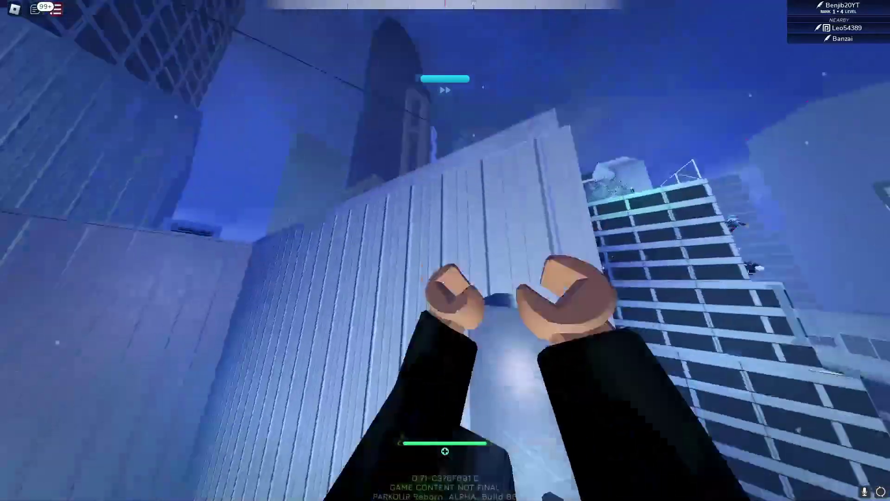
pyautogui.press('w')
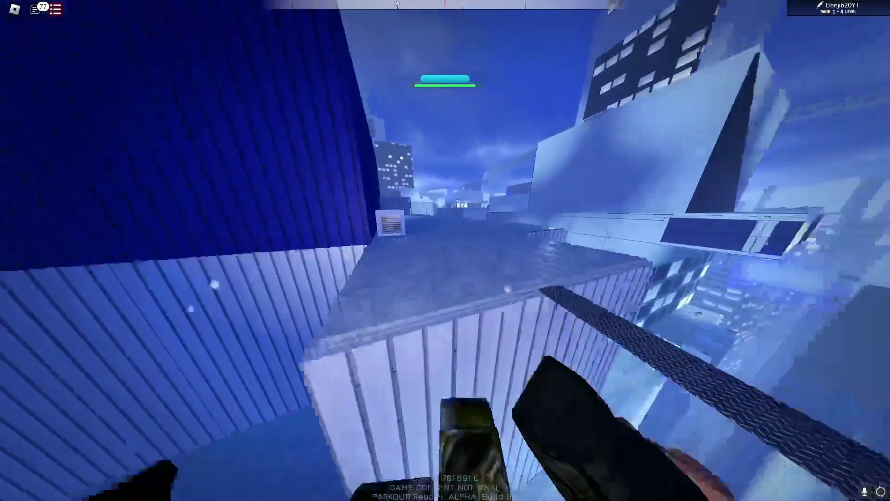
pyautogui.press('space')
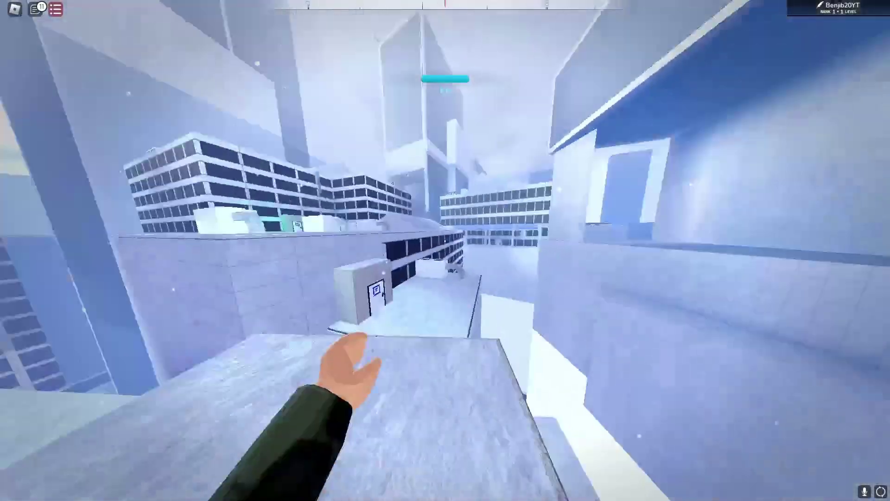
# Jump the gaps onto the narrow beam, wall-run, and vault off the sloped beam.
pyautogui.press('space')
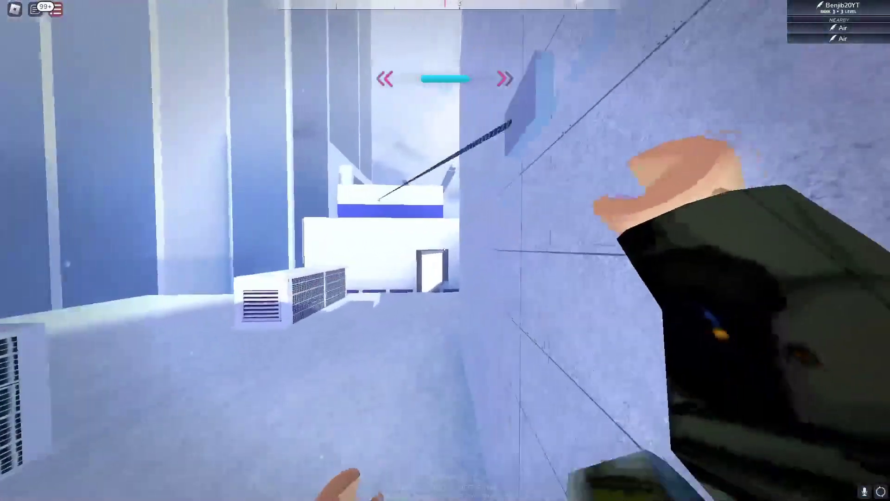
pyautogui.press('space')
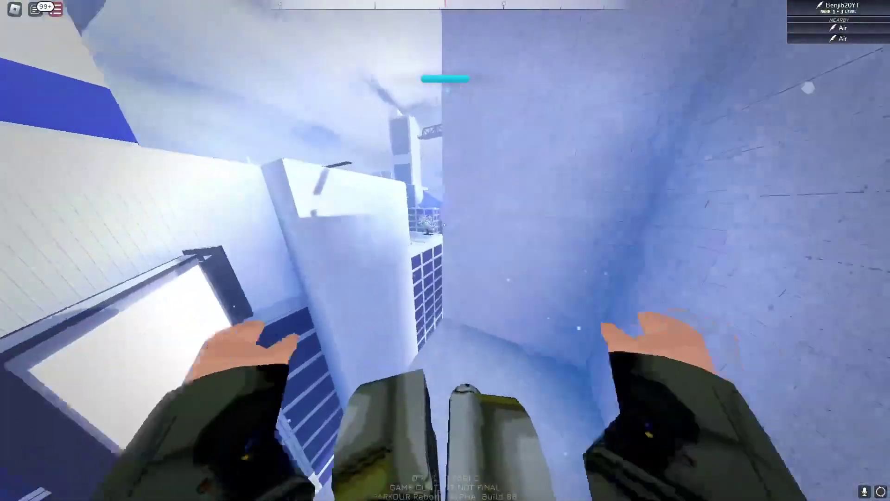
pyautogui.press('space')
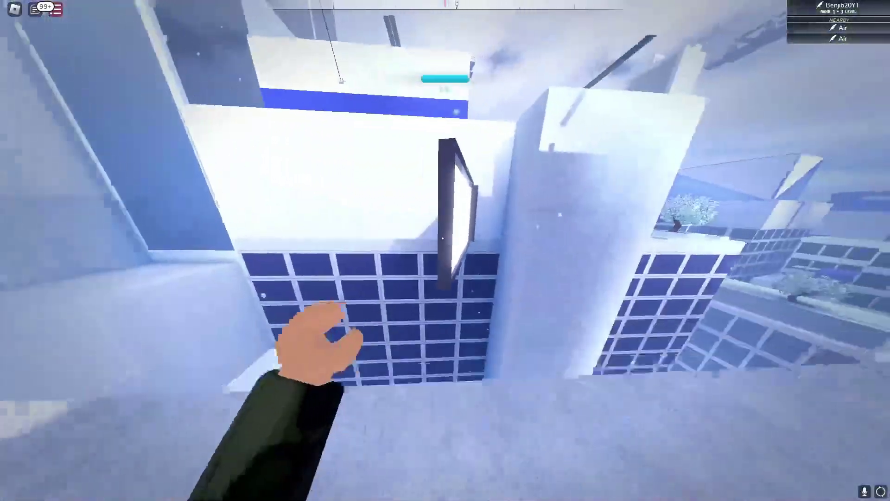
pyautogui.press('space')
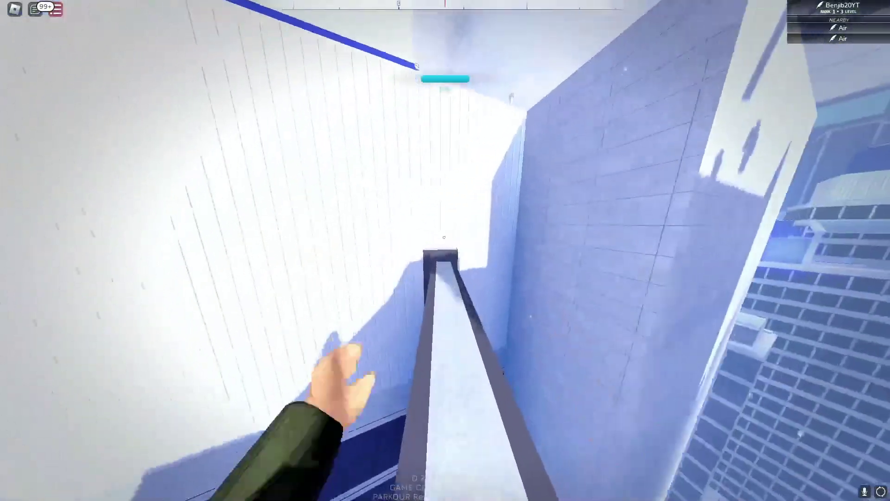
pyautogui.press('space')
pyautogui.press('space')
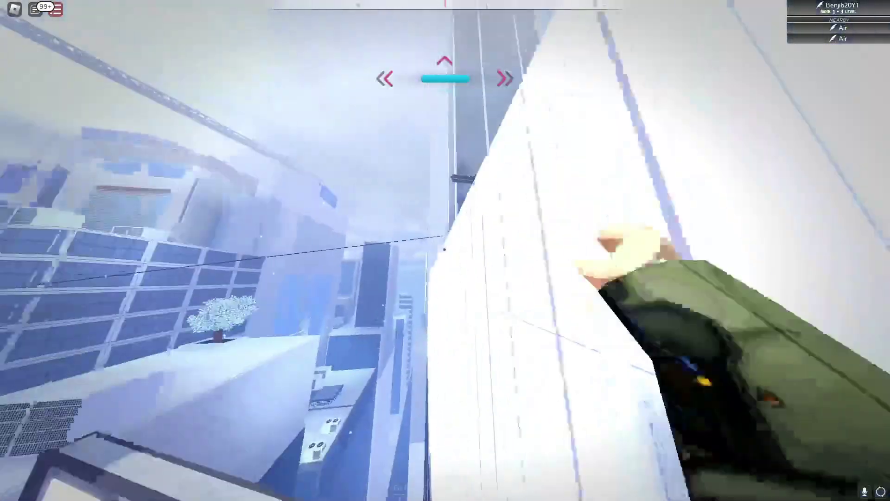
pyautogui.press('space')
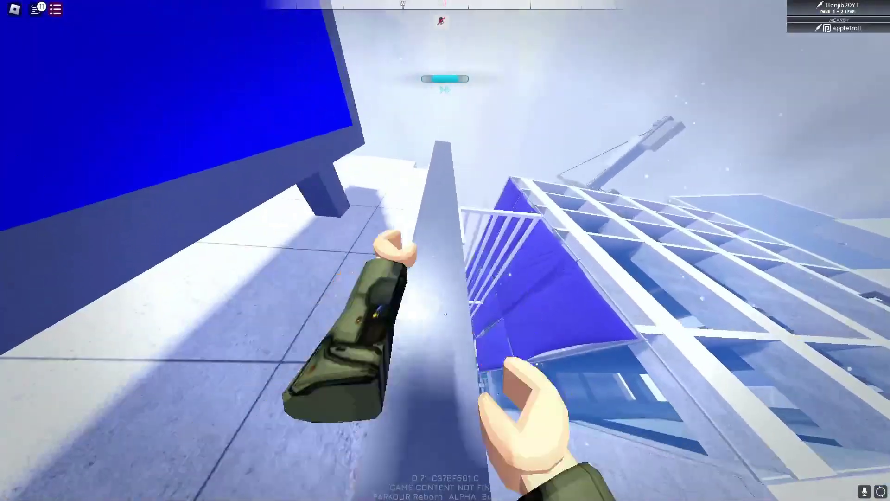
pyautogui.press('space')
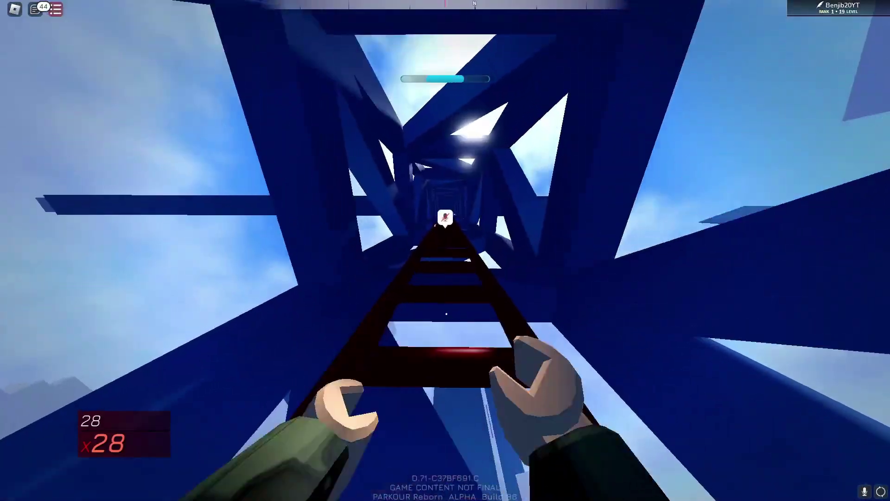
# Climb the blue tower's ladders via the red bar, vault out, and wall-run beside the building.
pyautogui.press('w')
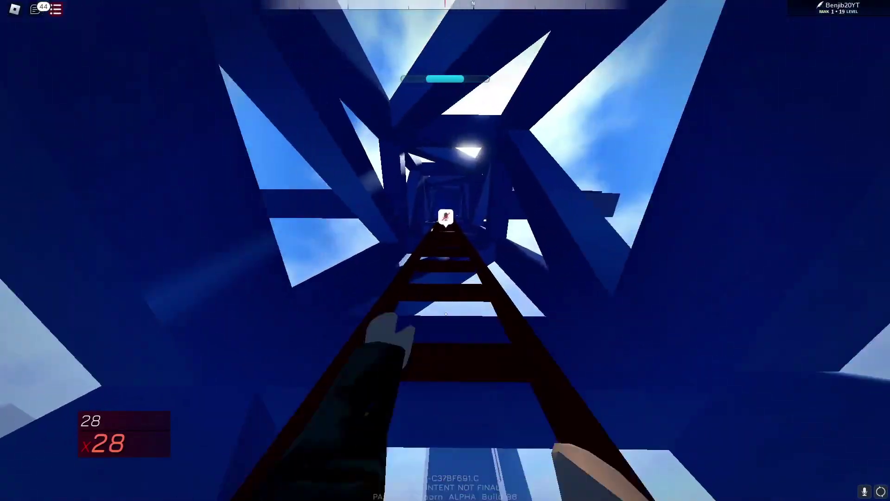
pyautogui.press('space')
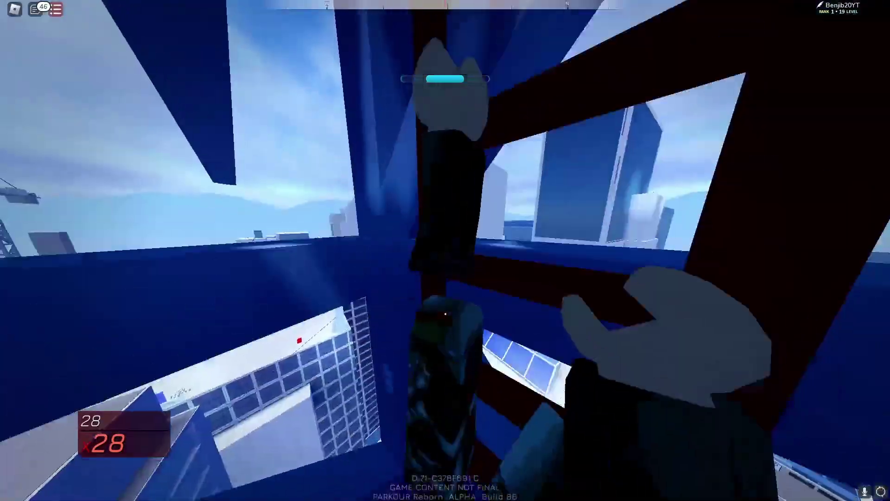
pyautogui.press('w')
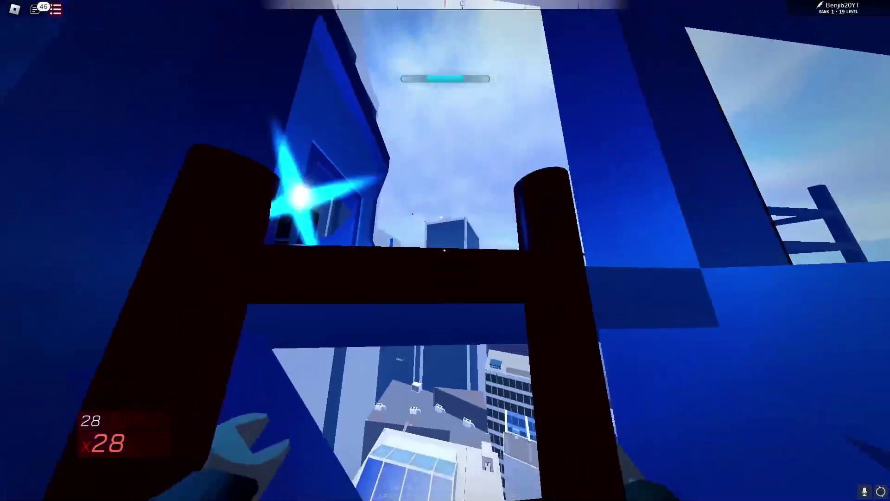
pyautogui.press('space')
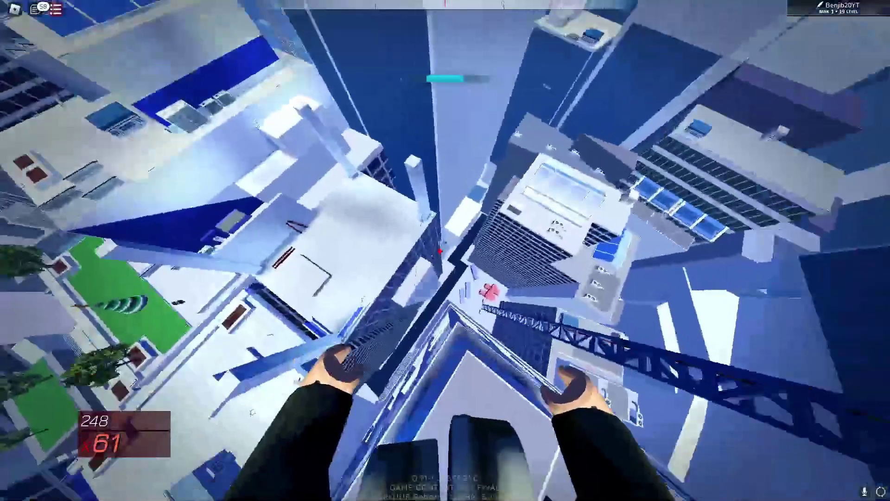
pyautogui.press('space')
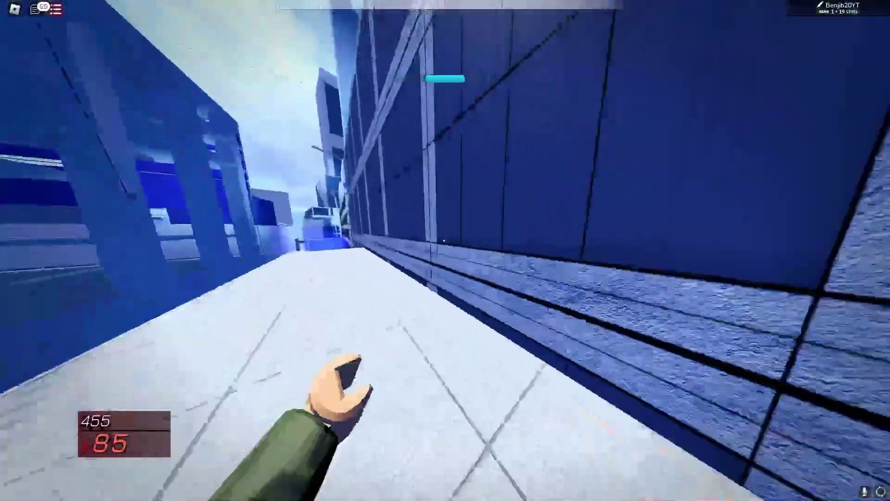